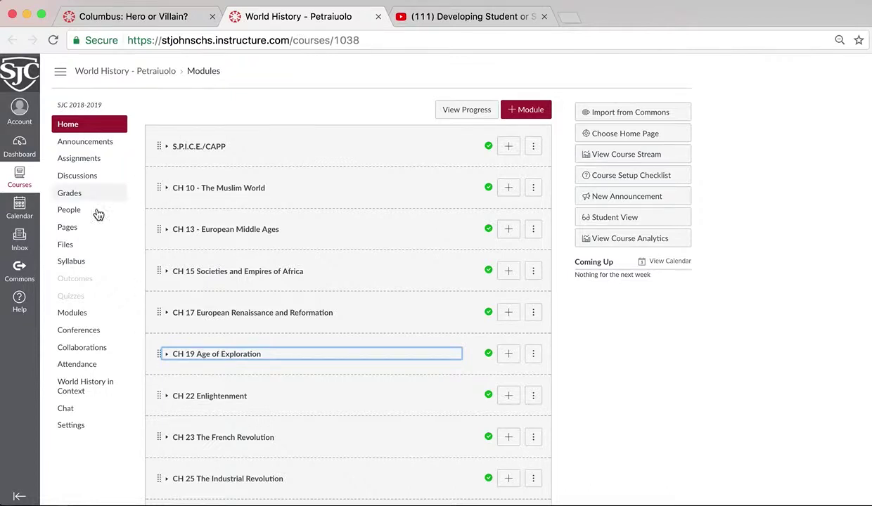
Step: Create a new assignment named "Sample Assignment 1" in the World History course and save it without publishing
click(71, 160)
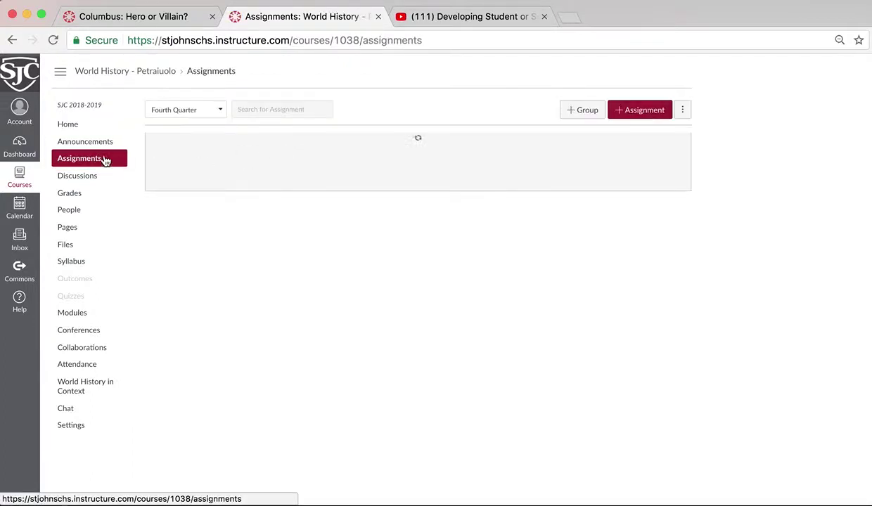
click(624, 114)
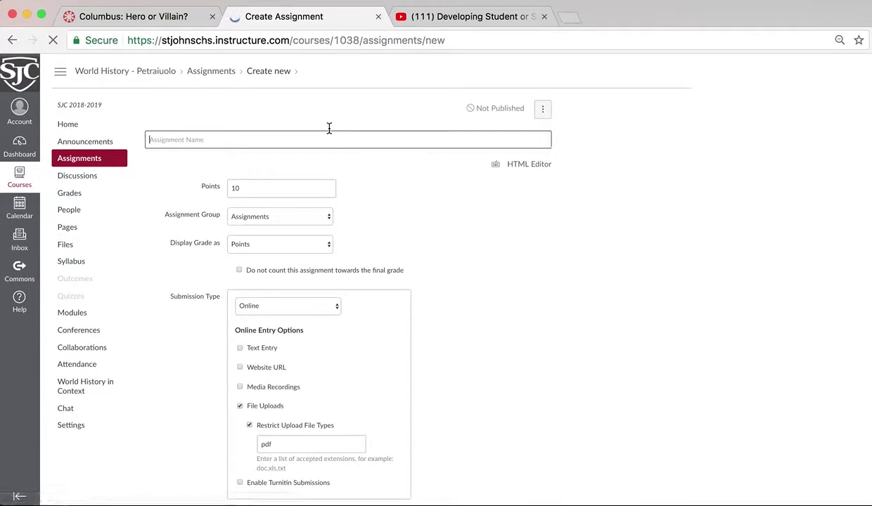
text(Sam)
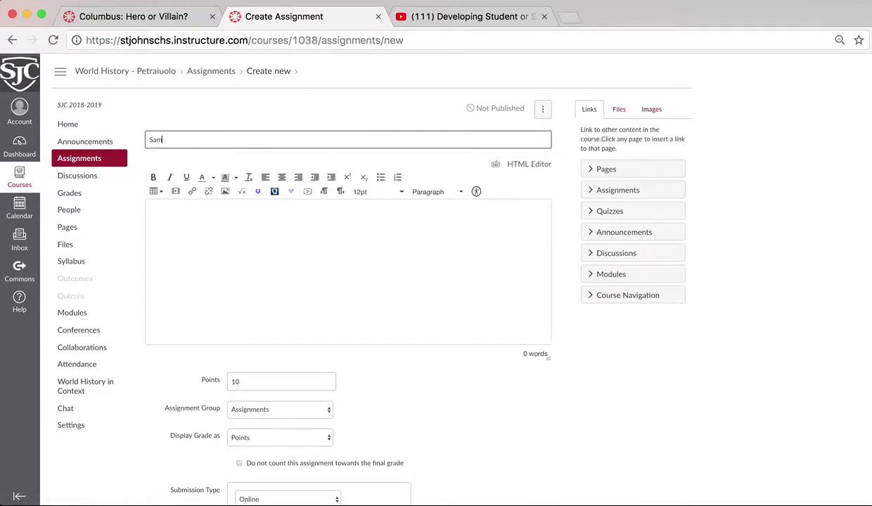
text(ple Assignment 1)
click(505, 428)
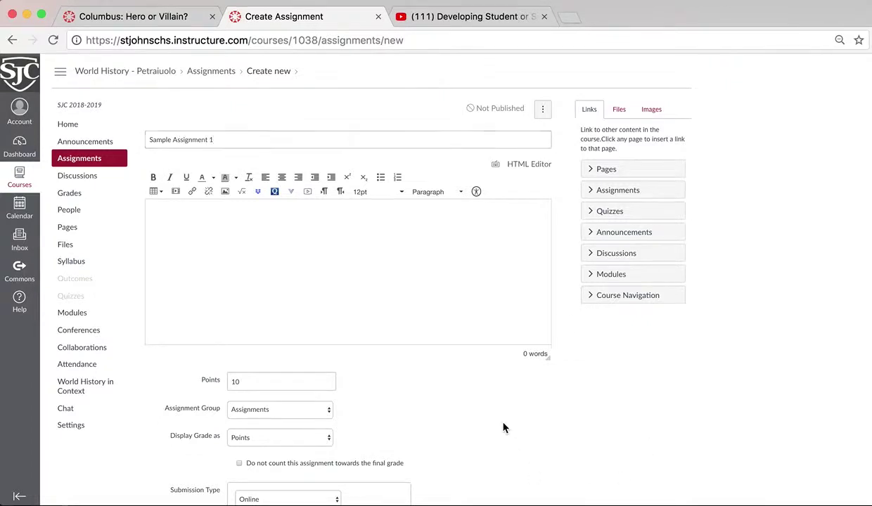
scroll(503, 428, down, 3)
scroll(503, 428, down, 6)
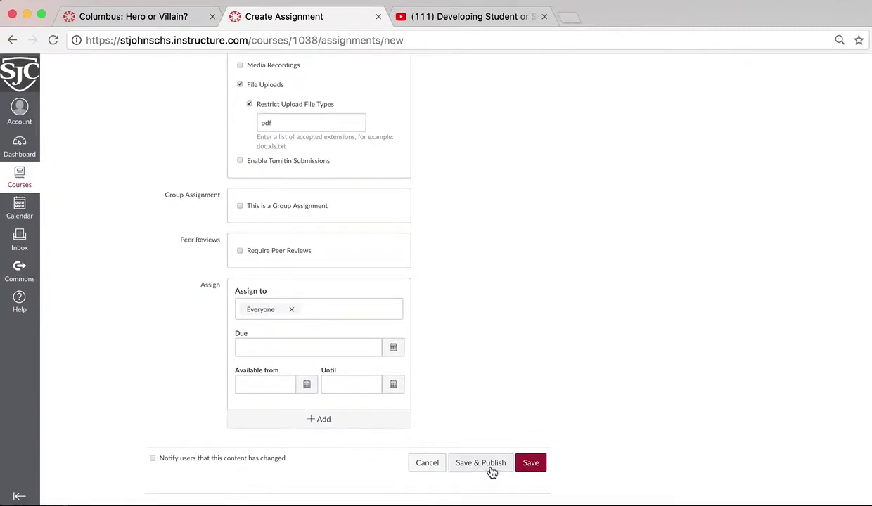
click(532, 463)
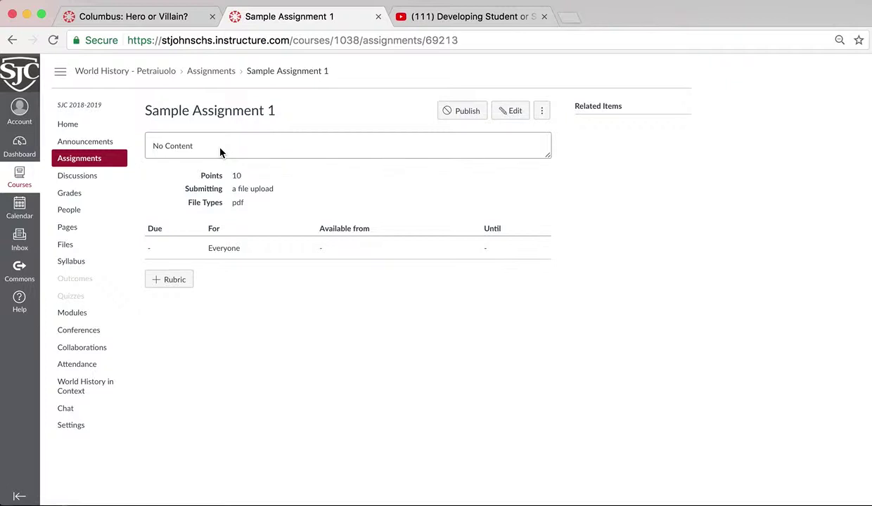
Step: Start a rubric for the assignment and add a new criterion described as "Evidence 1"
click(164, 281)
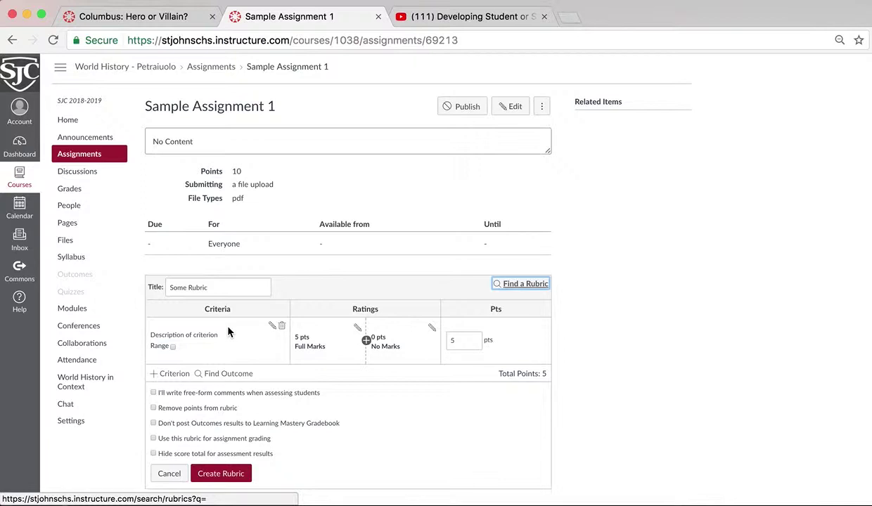
click(169, 375)
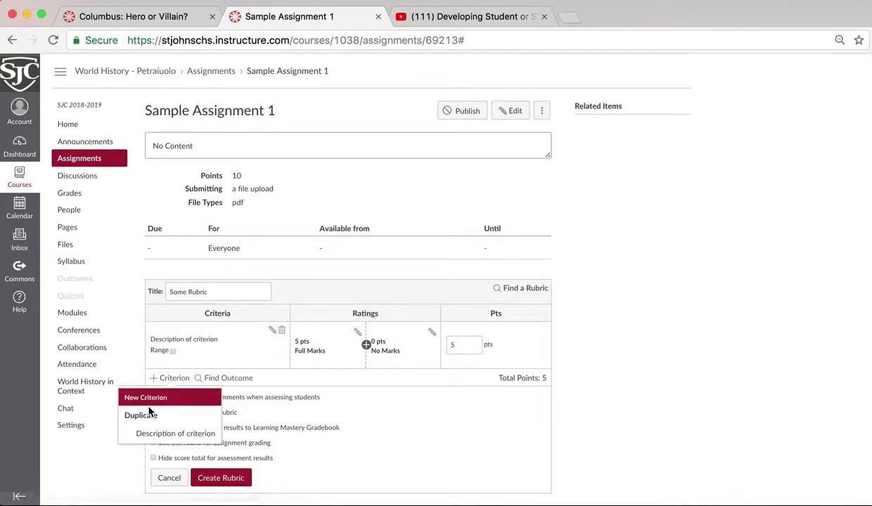
click(147, 400)
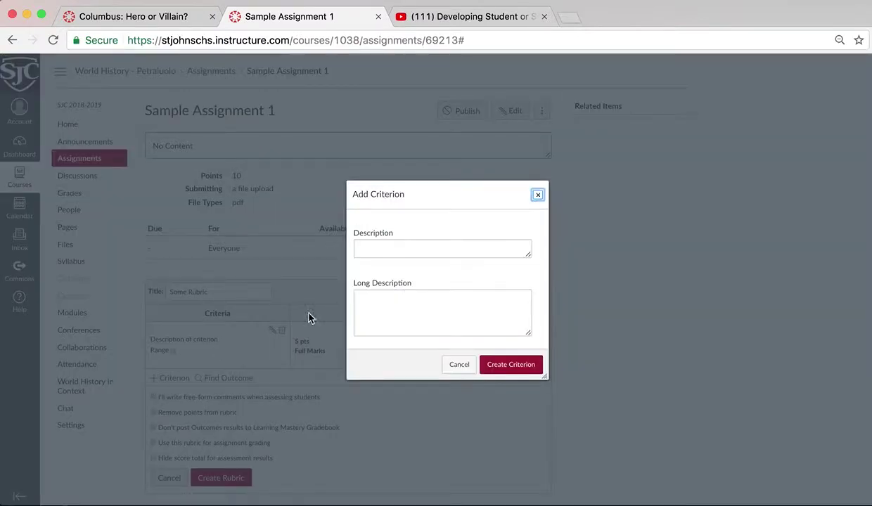
click(451, 246)
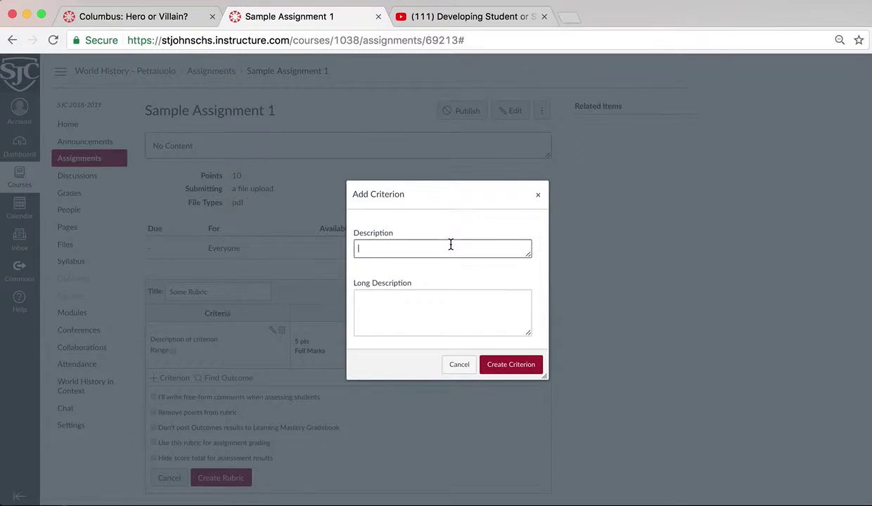
text(Evidence 1)
click(503, 364)
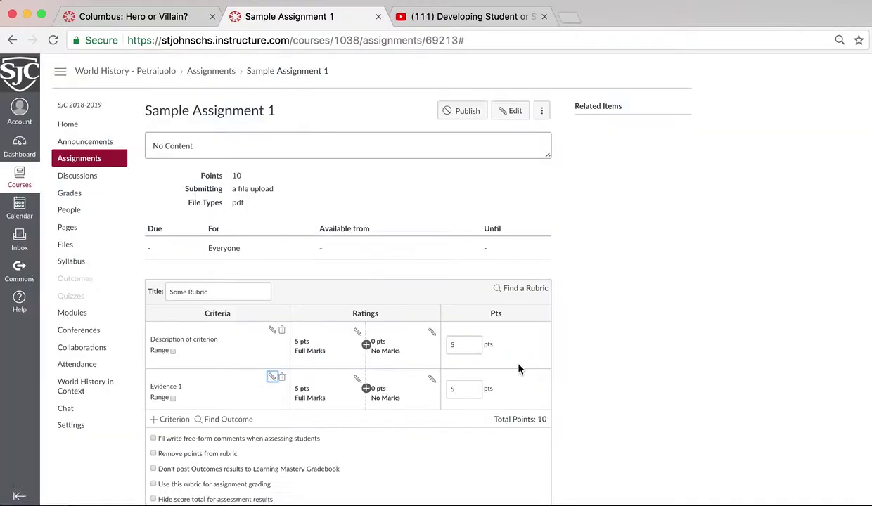
Step: Add another new criterion to the rubric with the description "Evidence 2"
click(171, 431)
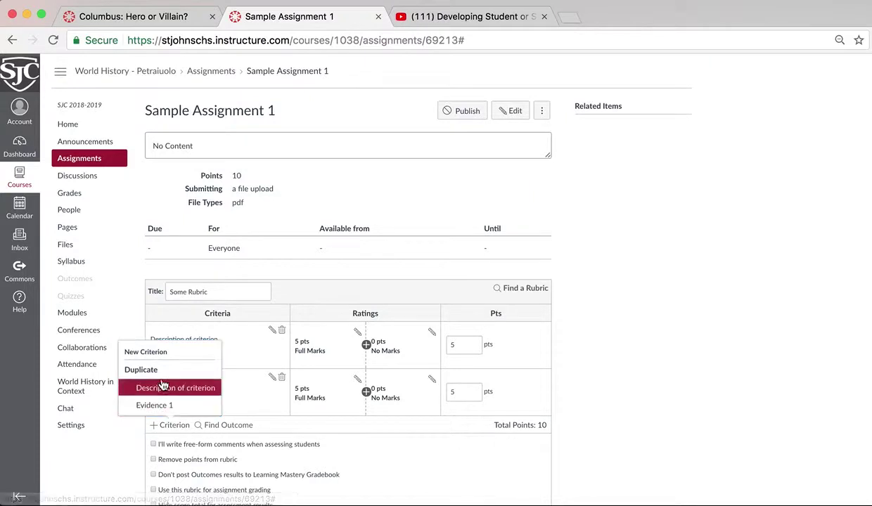
click(160, 359)
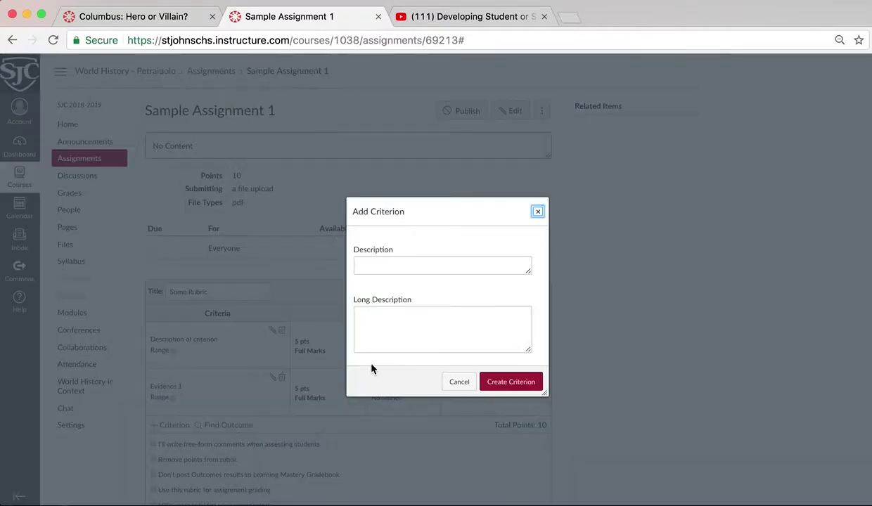
click(422, 263)
text(Evidence)
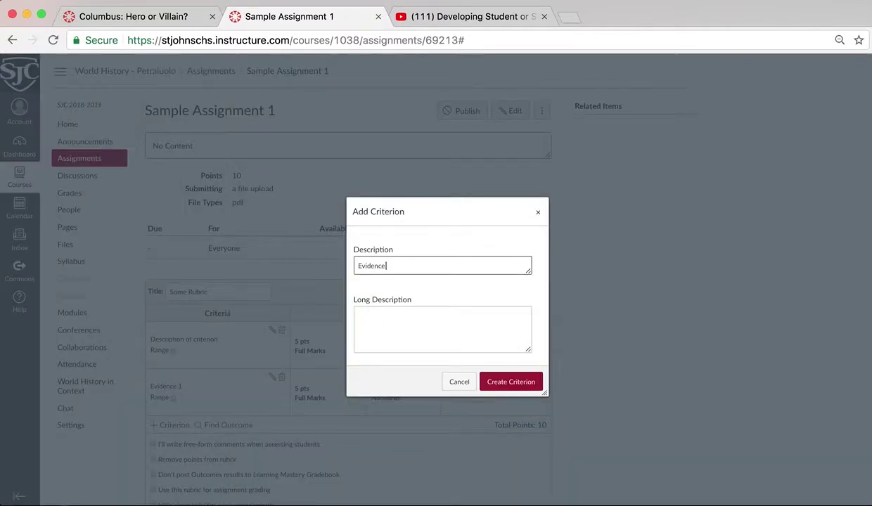
text( 2)
click(511, 382)
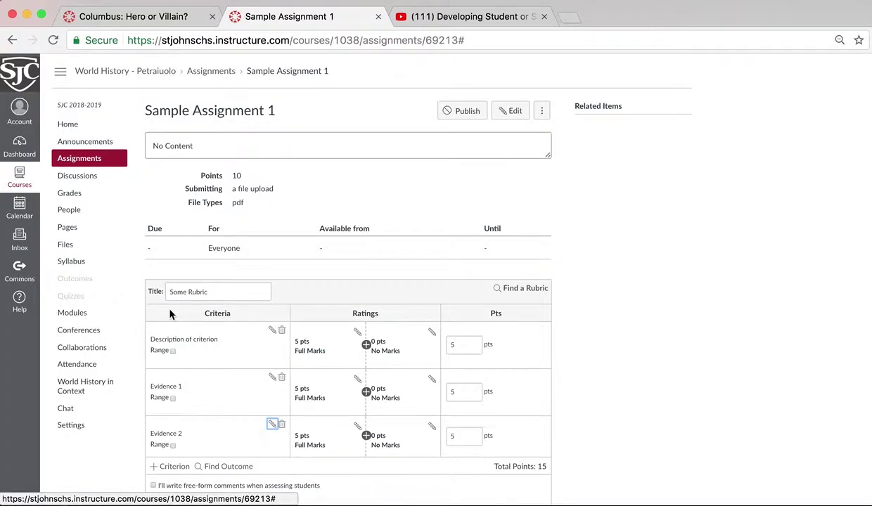
Step: Change the description of the rubric's first, default criterion to "Thesis Statement"
click(272, 330)
drag(432, 266, 311, 266)
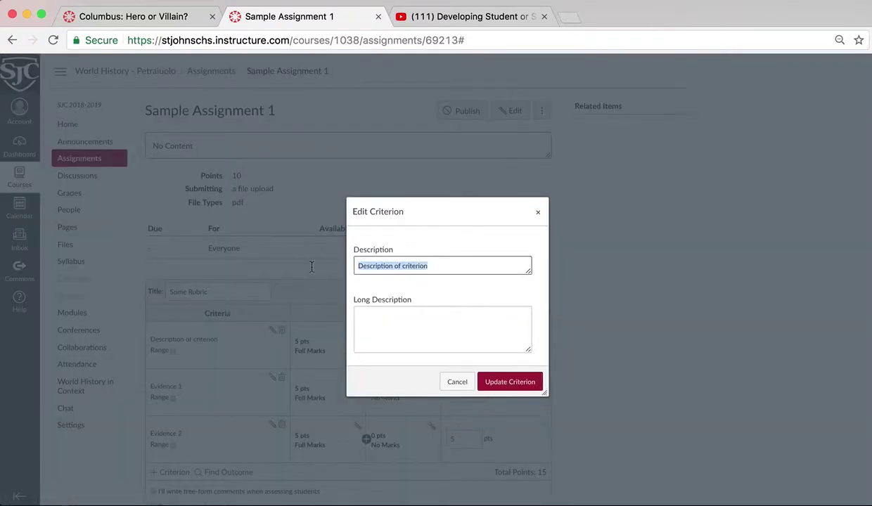
text(Thesis Stat)
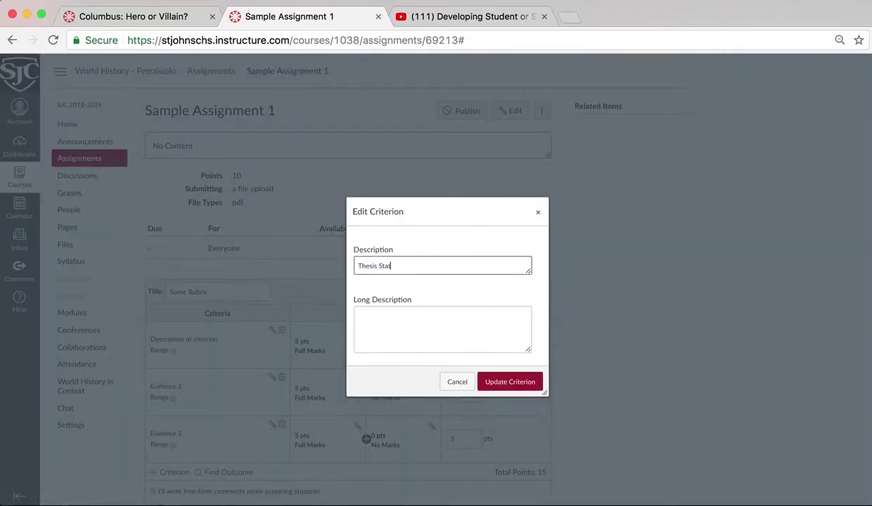
text(ement)
click(506, 389)
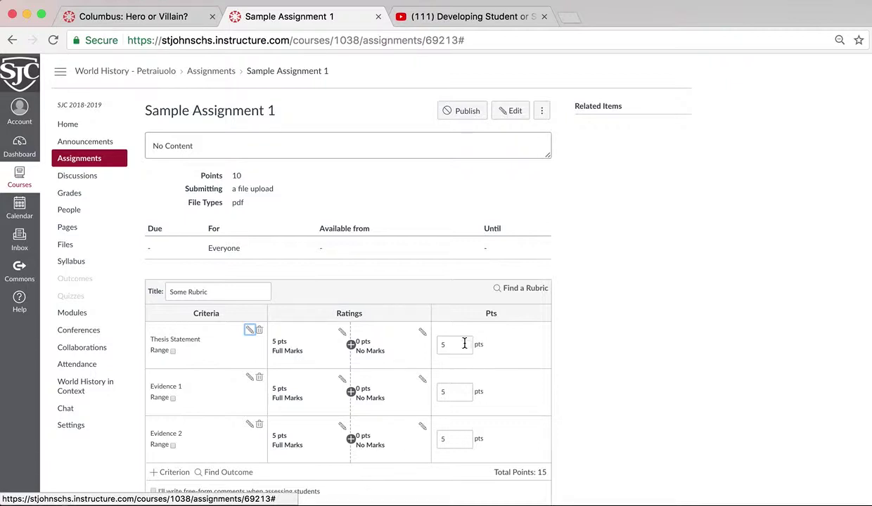
Step: Set the criterion points to 2 for Thesis Statement, 4 for Evidence 1 and 4 for Evidence 2
click(441, 345)
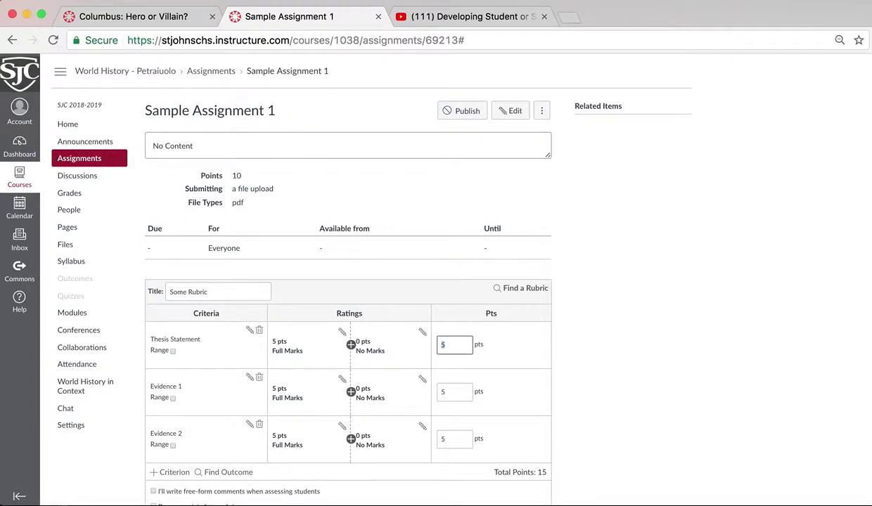
text(2)
key(Tab)
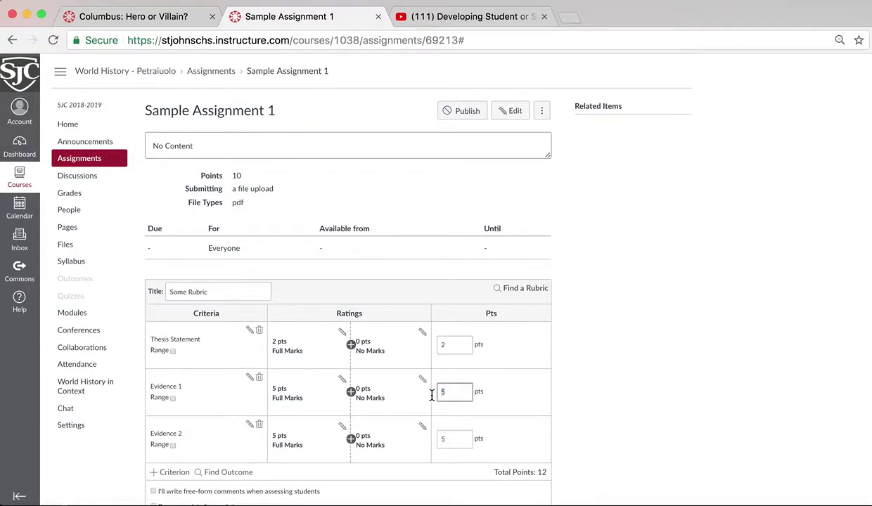
text(4)
click(452, 440)
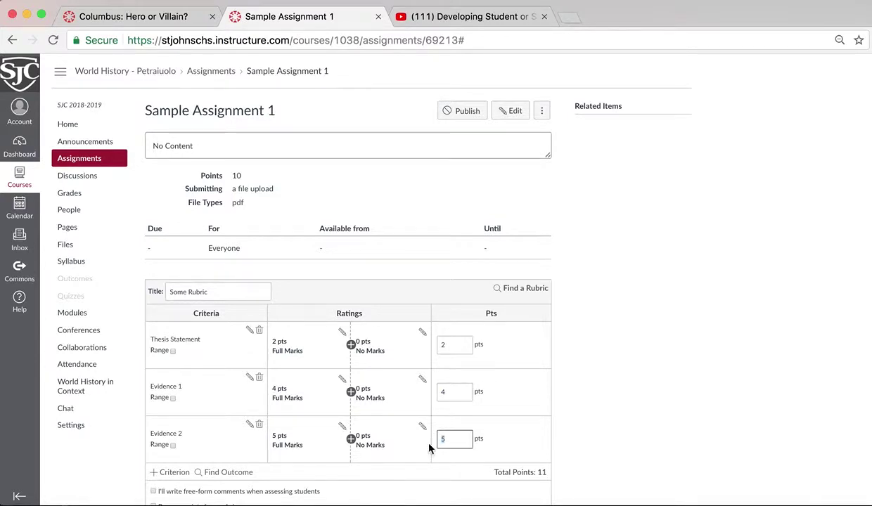
text(4)
click(584, 425)
Step: Add a 1-point rating between full and no marks for Thesis Statement and title it "Weak Stance"
scroll(584, 424, down, 3)
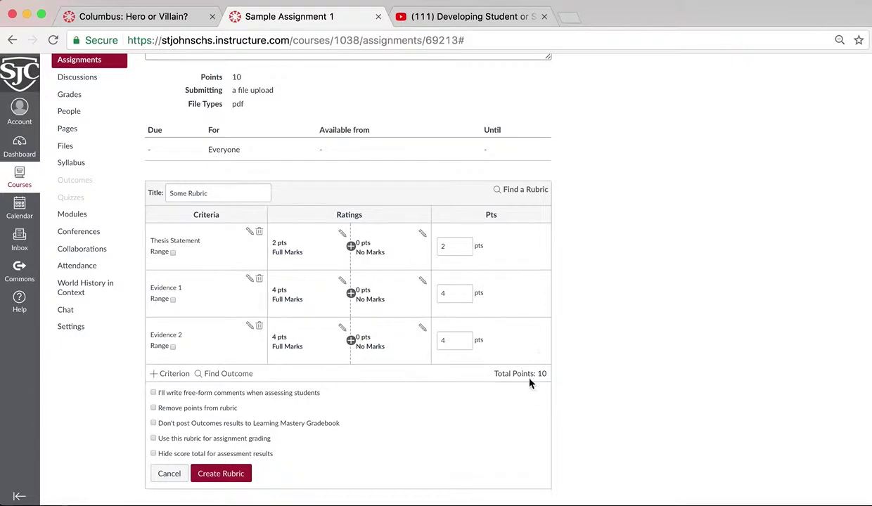
click(351, 248)
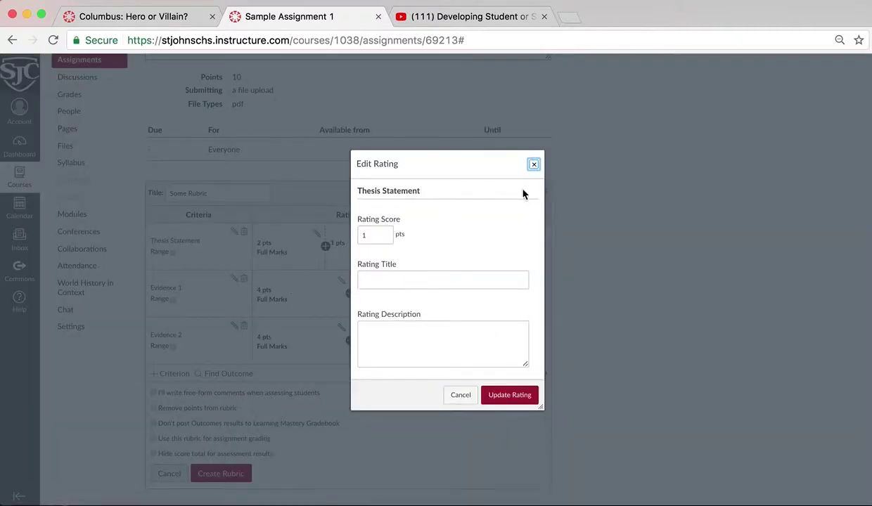
click(511, 399)
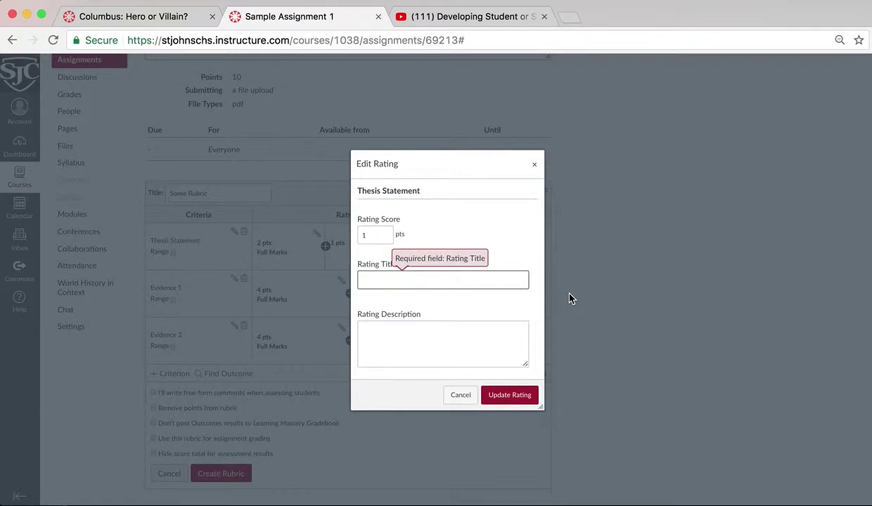
text(Weak Stance)
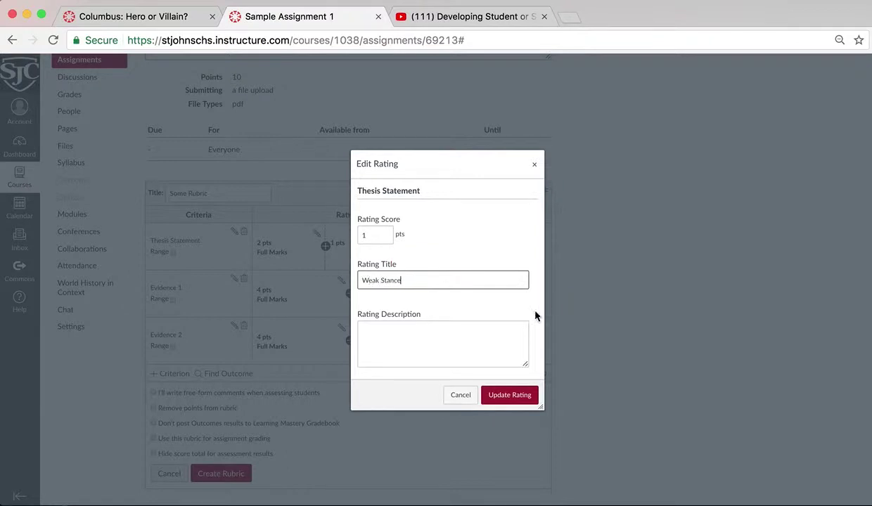
Step: Describe the Weak Stance rating as "Students are not taking a stance towards one side or the other. Their essay does not have direction." and save it
click(465, 340)
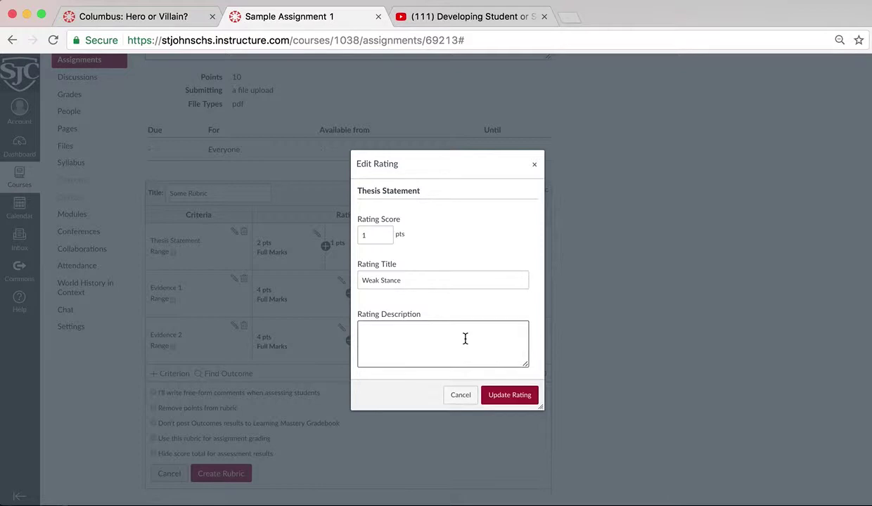
text(Students are not taking a stance towards one)
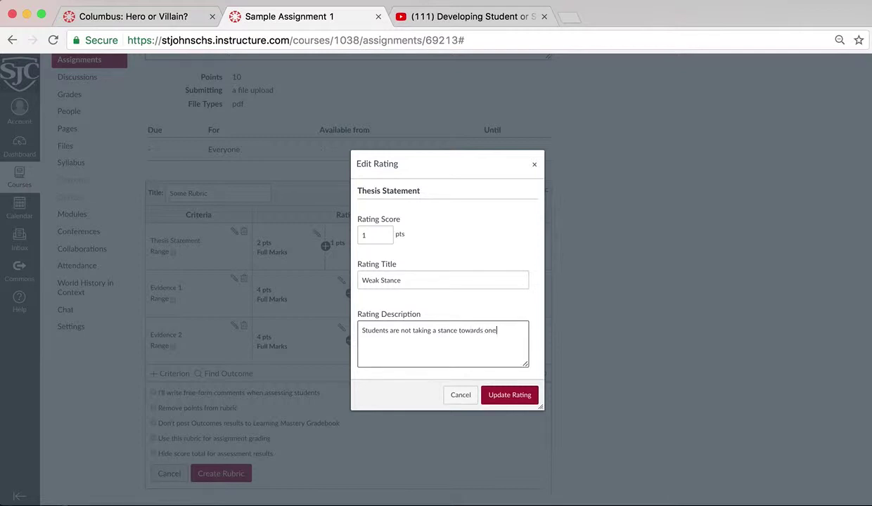
text( side or the other. They)
key(BackSpace)
text(ir essay does)
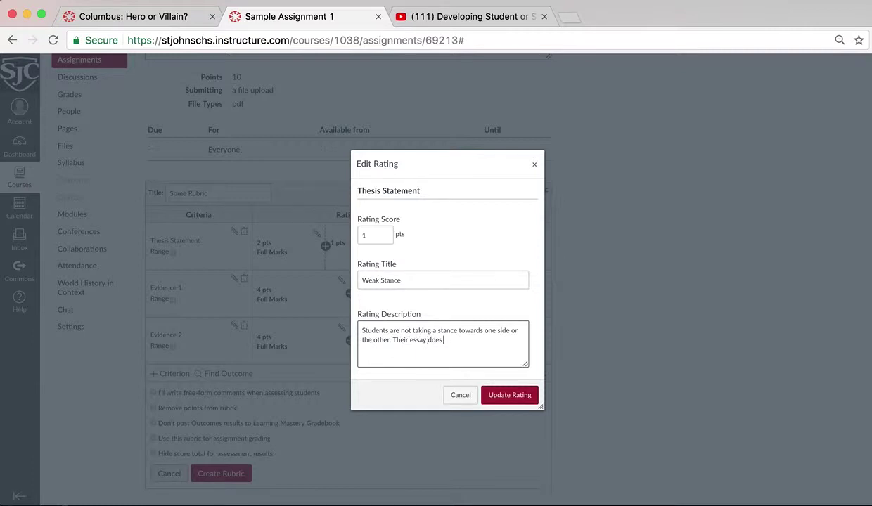
text( not have direction.)
click(524, 396)
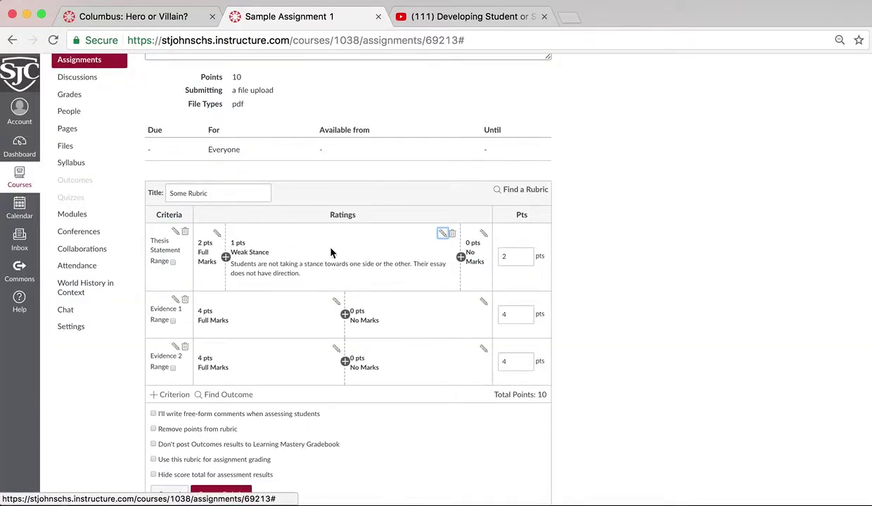
Step: Retitle the 0-point rating of the Thesis Statement criterion as "No Thesis Present"
click(484, 233)
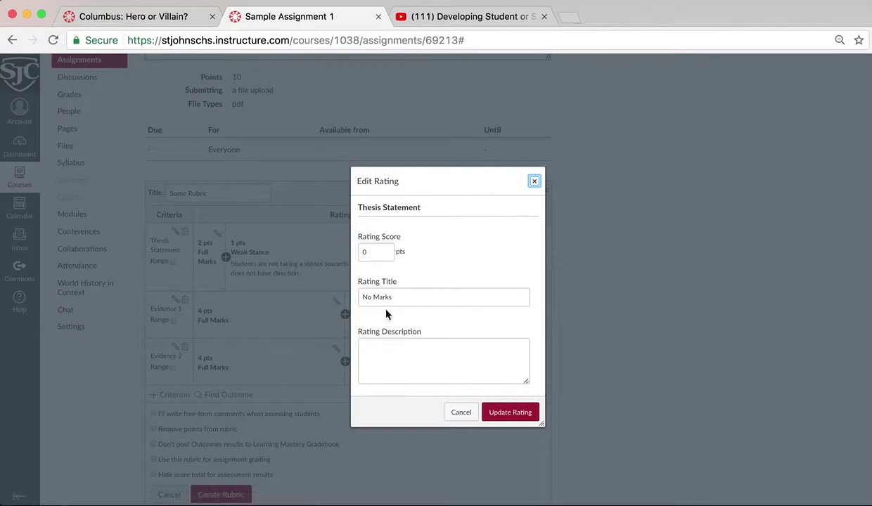
drag(363, 297, 436, 298)
key(BackSpace)
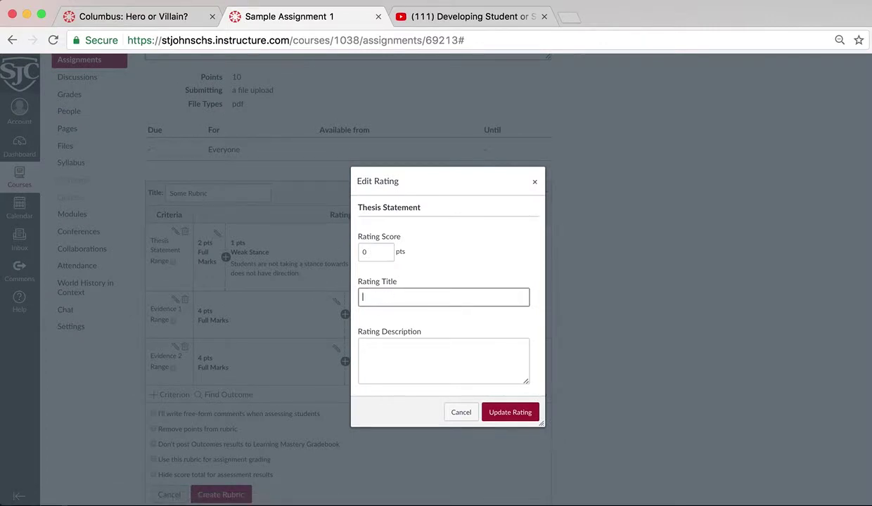
text(No THesis)
key(BackSpace)
key(BackSpace)
text(hesis Present)
click(510, 413)
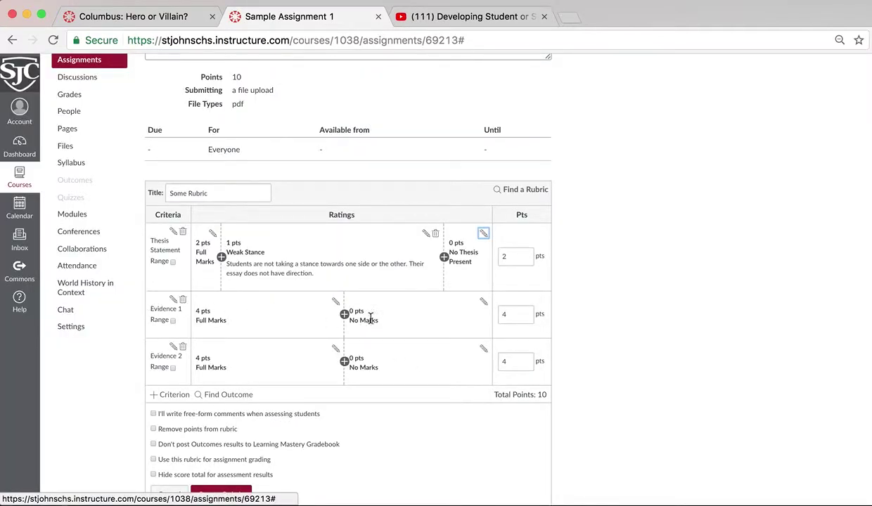
Step: Add a 2-point rating titled "Weak" between full and no marks for the Evidence 1 criterion
click(343, 315)
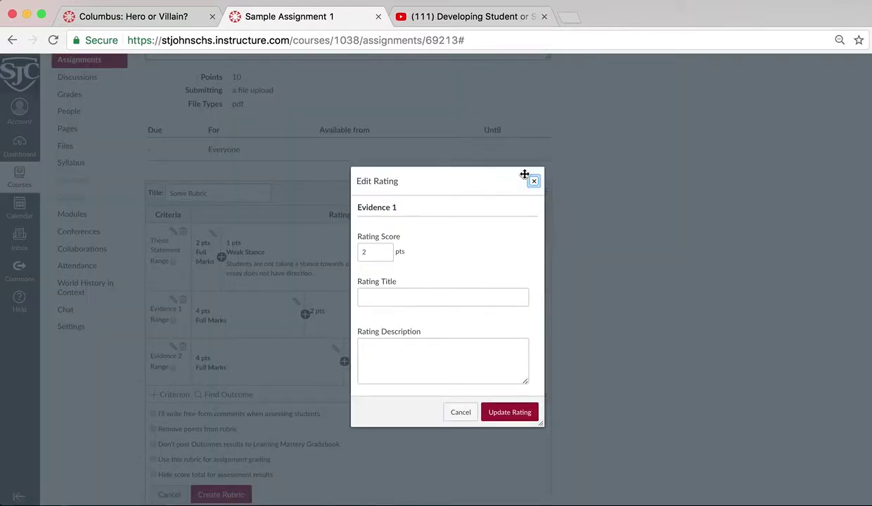
click(512, 414)
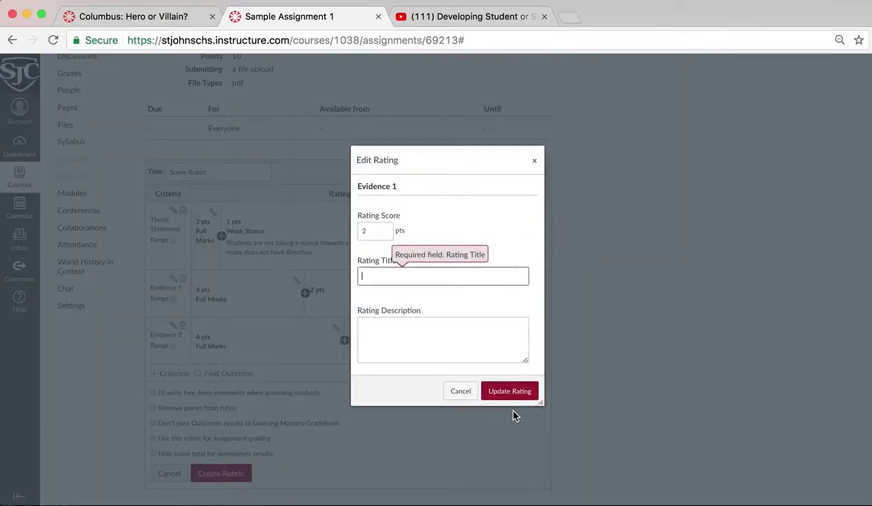
click(459, 276)
text(W)
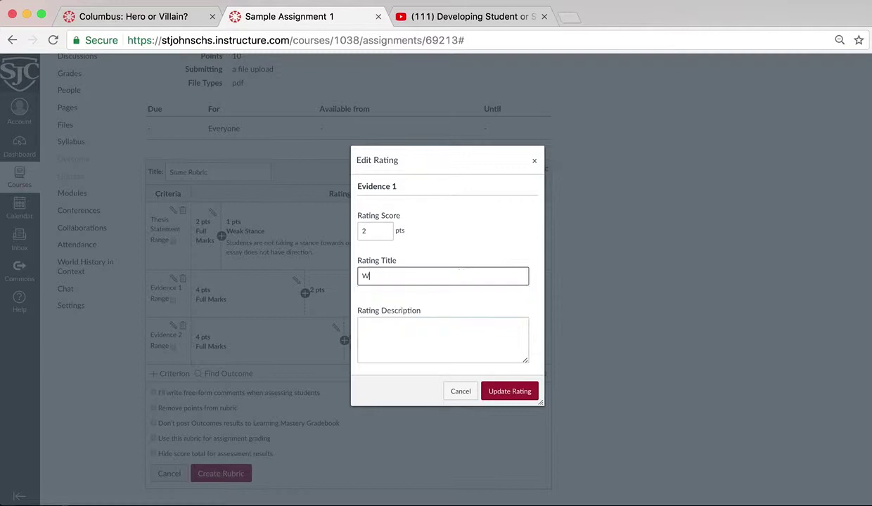
text(eak)
click(522, 394)
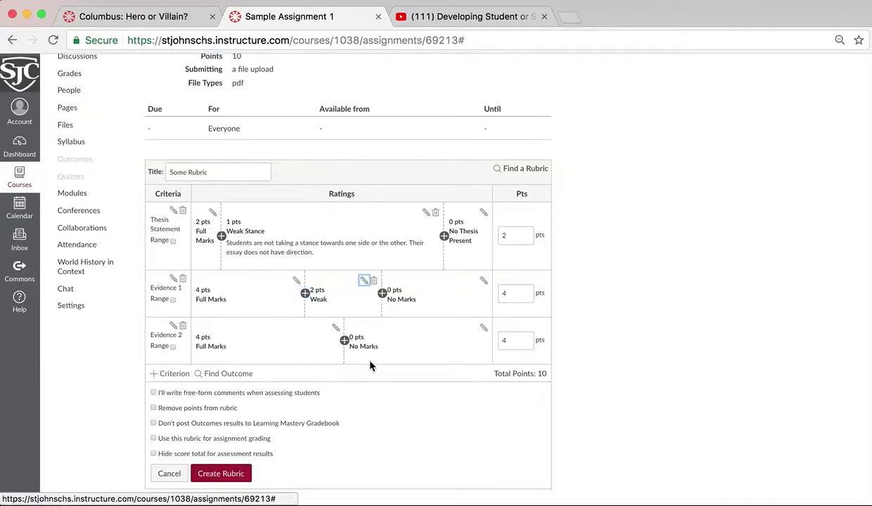
Step: Add a 2-point rating titled "Weak" between full and no marks for the Evidence 2 criterion
click(345, 341)
click(409, 294)
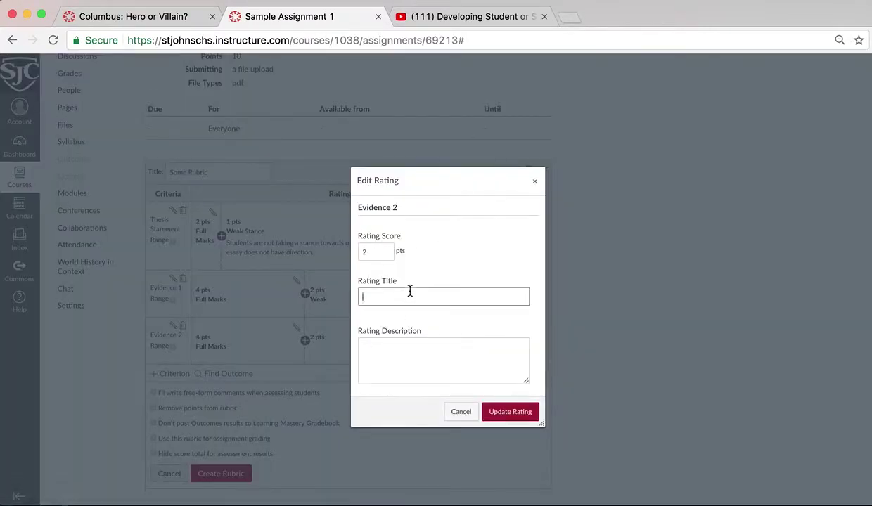
text(Weak)
click(509, 412)
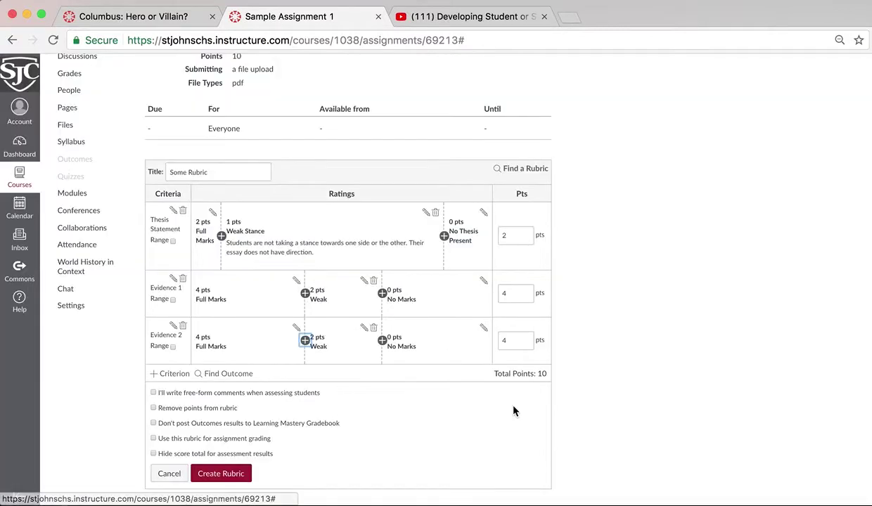
Step: Add a 3-point rating titled "Lacking" between Full Marks and Weak for both Evidence 1 and Evidence 2
click(305, 293)
click(422, 296)
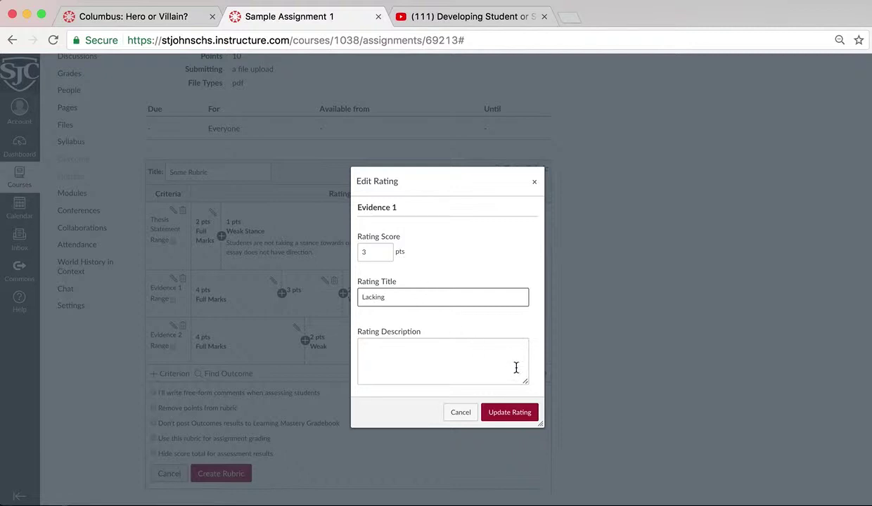
click(510, 413)
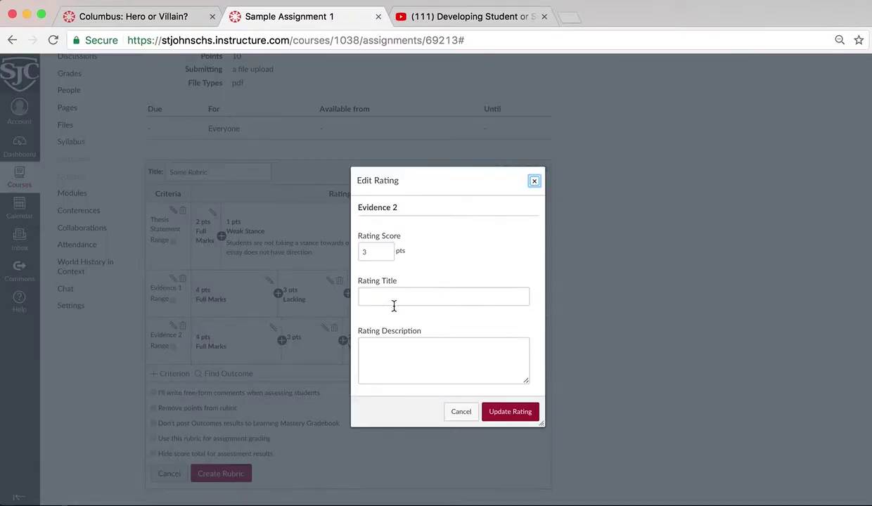
click(406, 291)
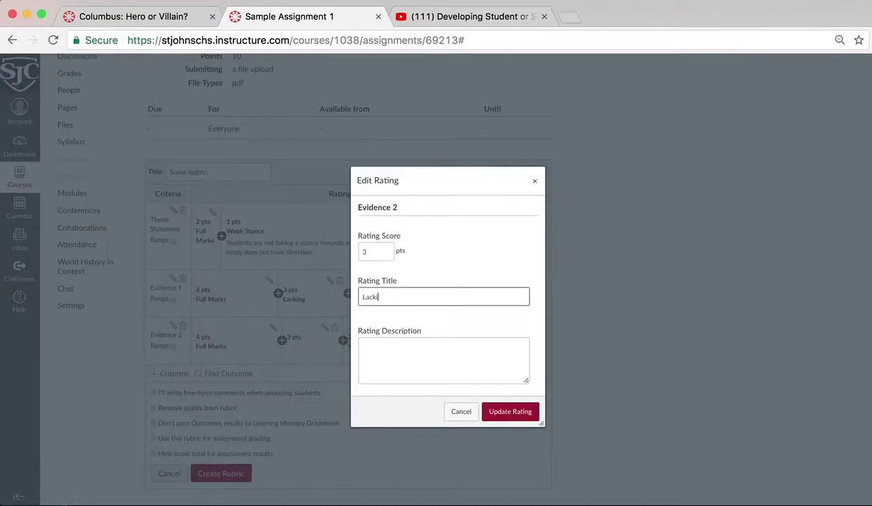
click(519, 415)
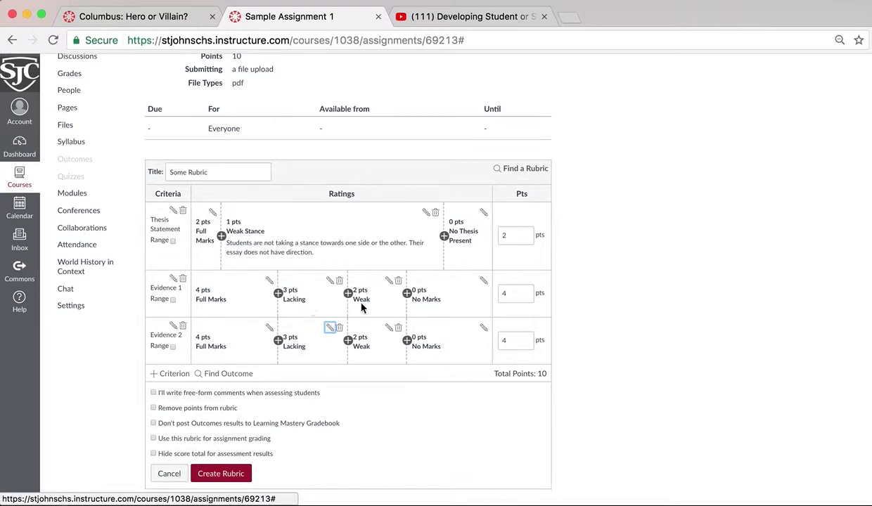
Step: Retitle the 0-point rating of the Evidence 1 criterion as "No evidence"
click(484, 280)
drag(398, 297, 357, 297)
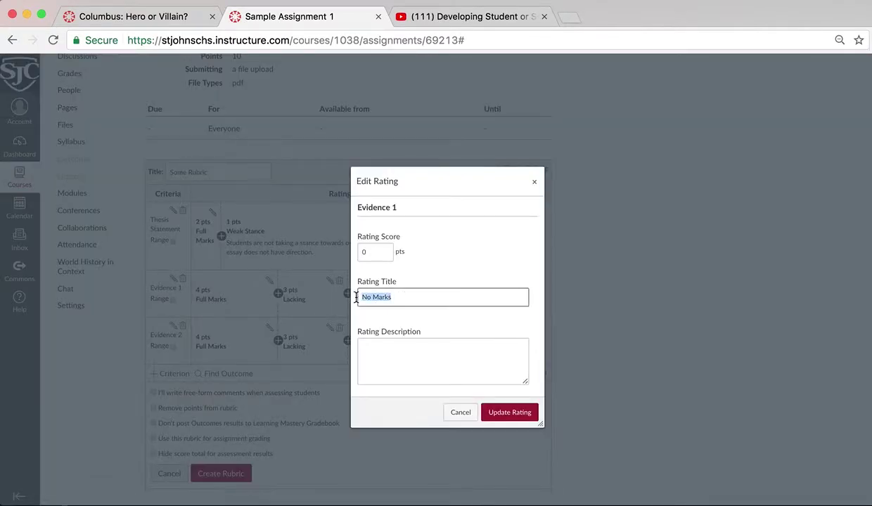
key(BackSpace)
click(485, 420)
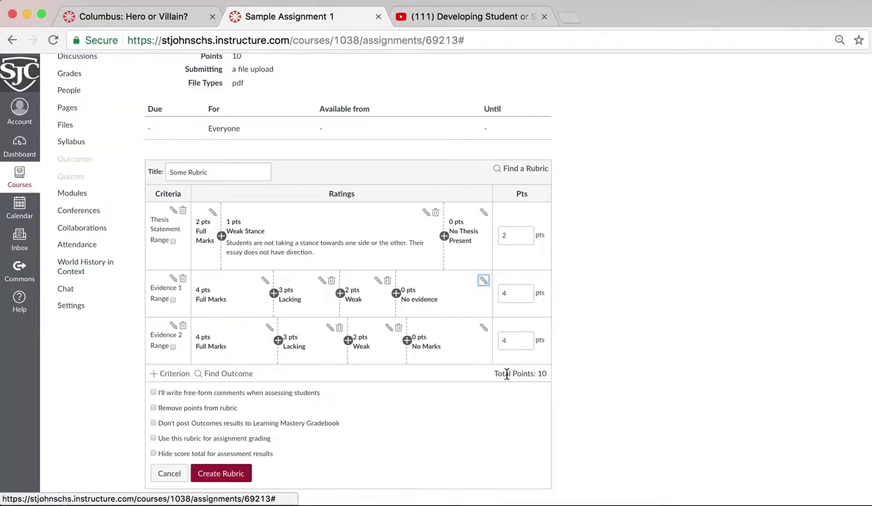
Step: Retitle the 0-point rating of the Evidence 2 criterion as "No Evidence"
click(484, 328)
click(415, 296)
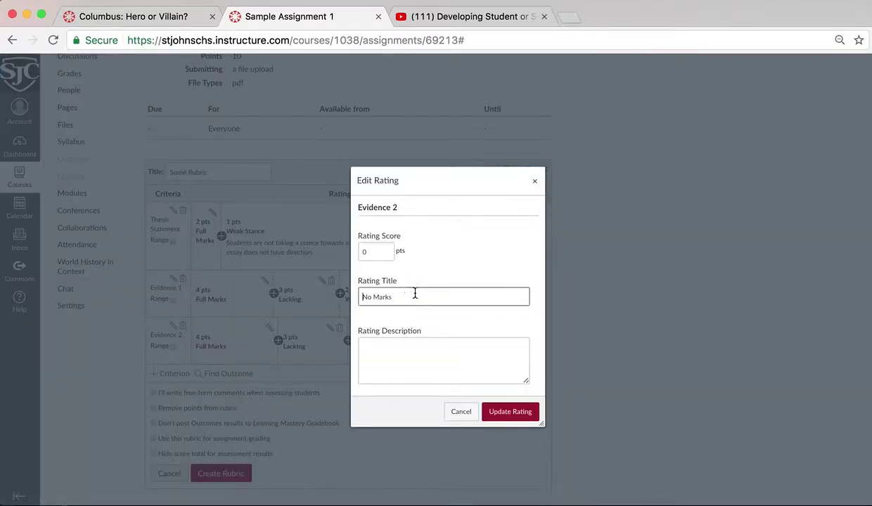
triple_click(420, 296)
key(BackSpace)
click(493, 413)
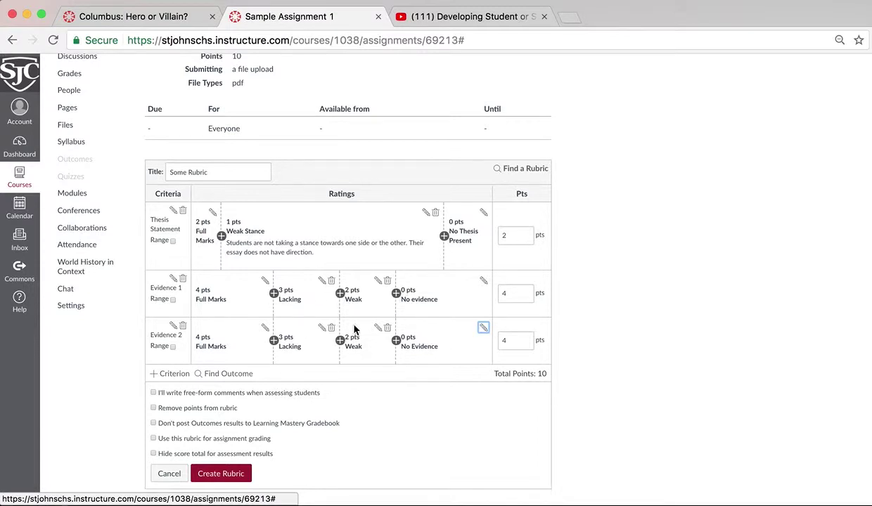
Step: Enable using this rubric for assignment grading and create the rubric
scroll(592, 383, down, 1)
click(154, 439)
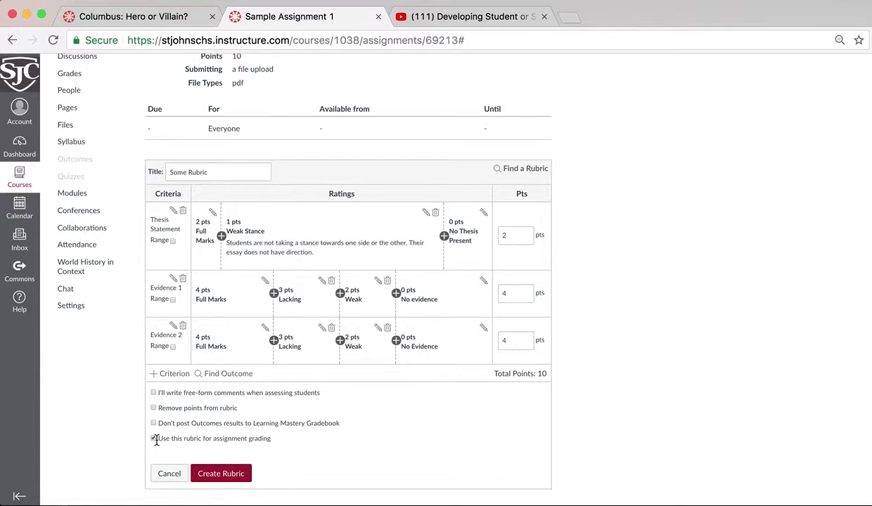
click(215, 470)
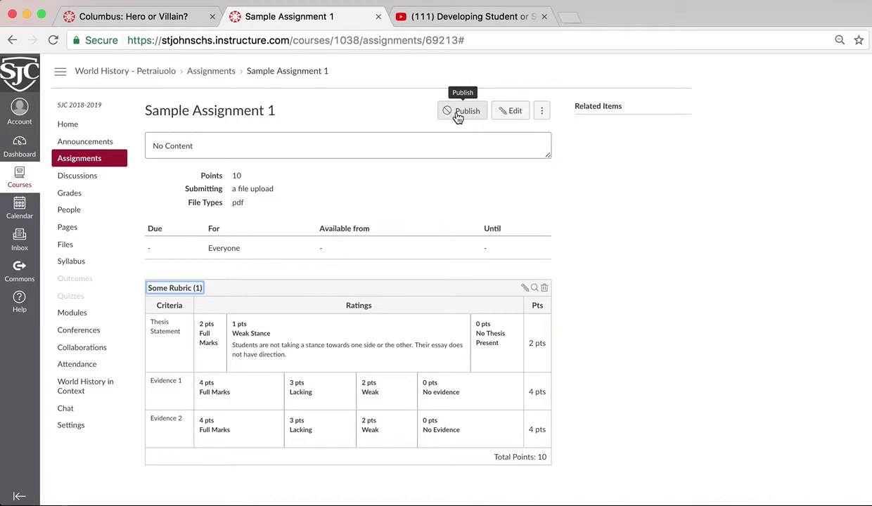
Step: Switch to the "Columbus: Hero or Villain?" assignment and open its submissions in SpeedGrader
click(155, 17)
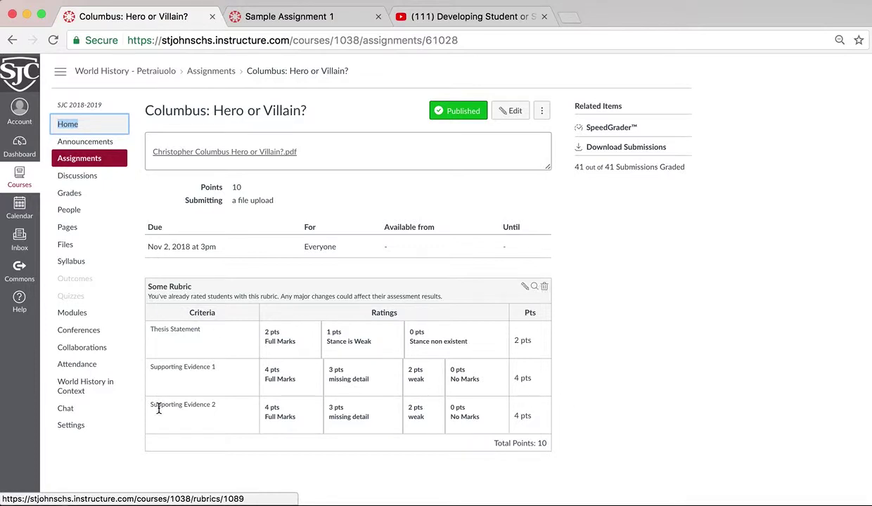
click(141, 150)
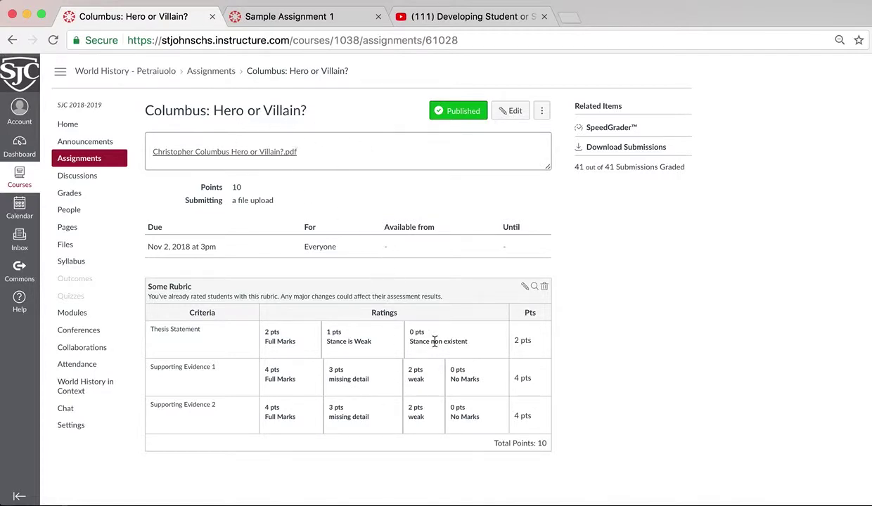
click(603, 131)
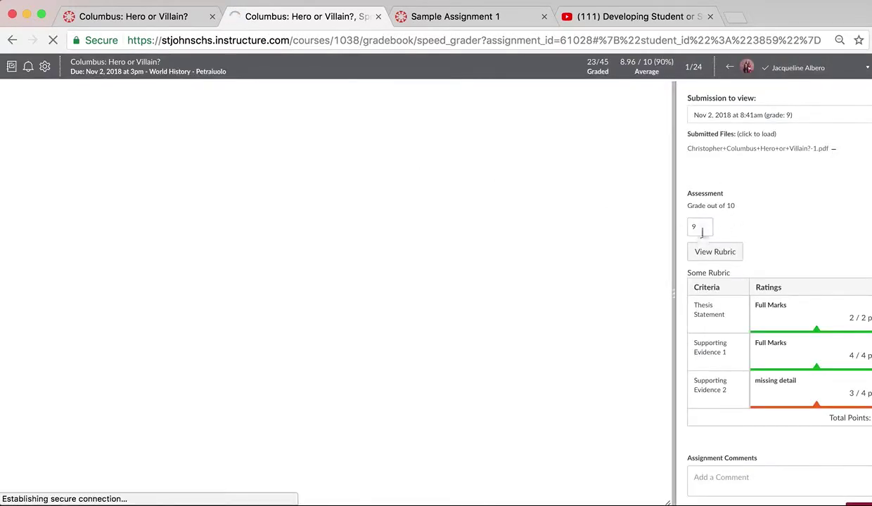
Step: Open the grading rubric for the first student's submission and view the written paragraph alongside the ratings
scroll(703, 211, down, 3)
click(717, 206)
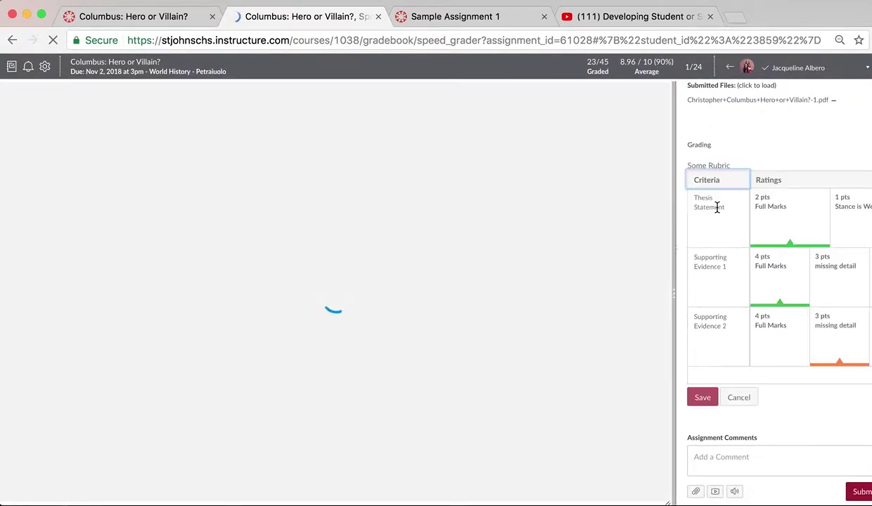
scroll(808, 227, right, 5)
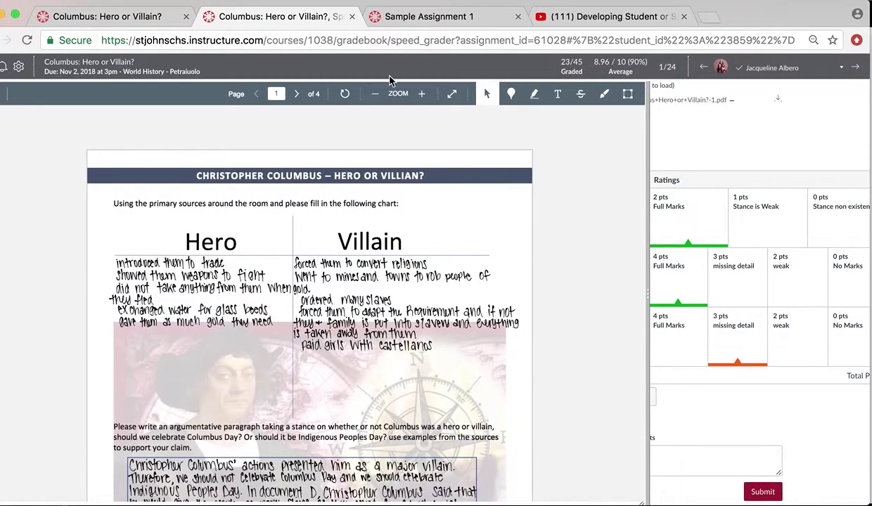
scroll(216, 331, down, 5)
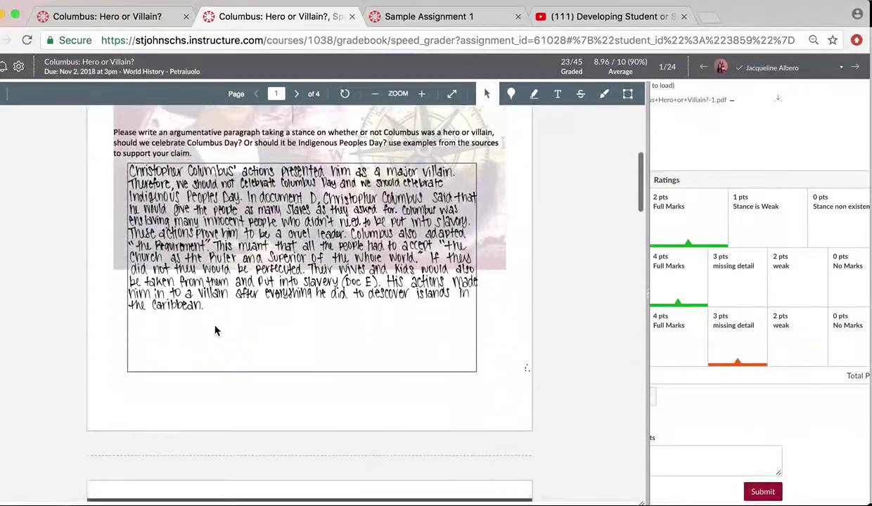
Step: Rate Thesis Statement 1 point (Stance is Weak), Supporting Evidence 1 3 points (missing detail) and Supporting Evidence 2 2 points (weak)
click(769, 230)
click(733, 284)
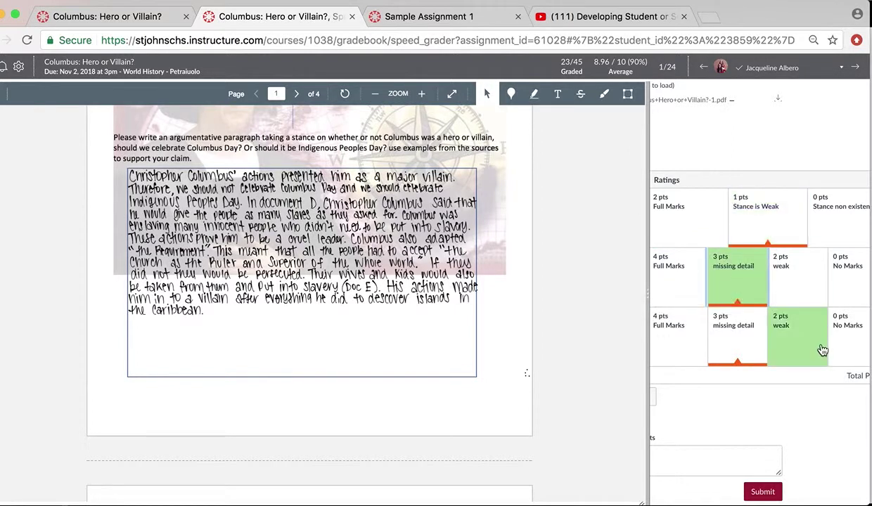
click(823, 350)
Step: Set Thesis Statement and Supporting Evidence 1 back to Full Marks and Supporting Evidence 2 to 3 points (missing detail)
click(656, 225)
click(667, 292)
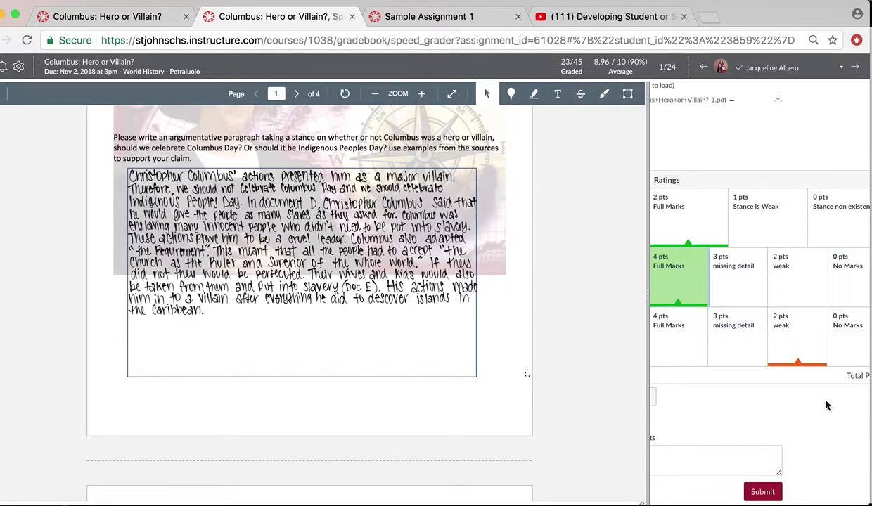
click(725, 346)
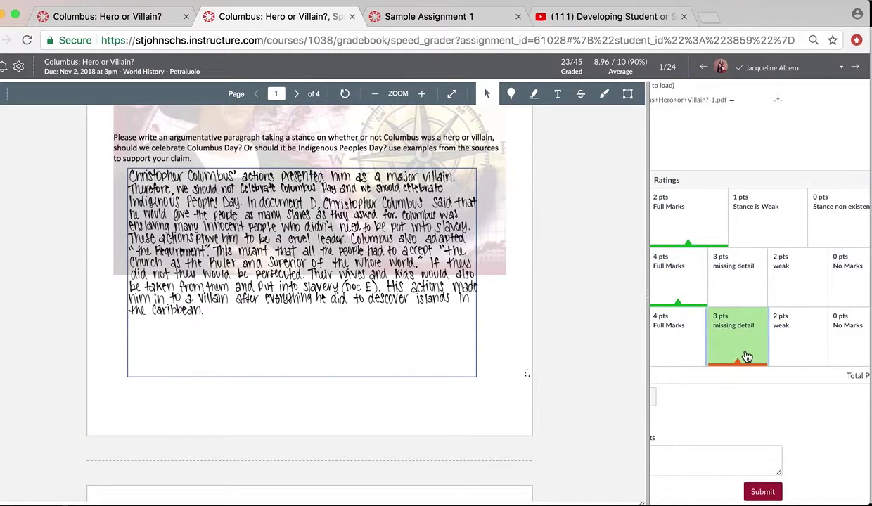
Step: Review the rubric's criteria and ratings, and go to the next student's submission
scroll(777, 396, right, 2)
scroll(777, 395, left, 3)
scroll(778, 395, up, 2)
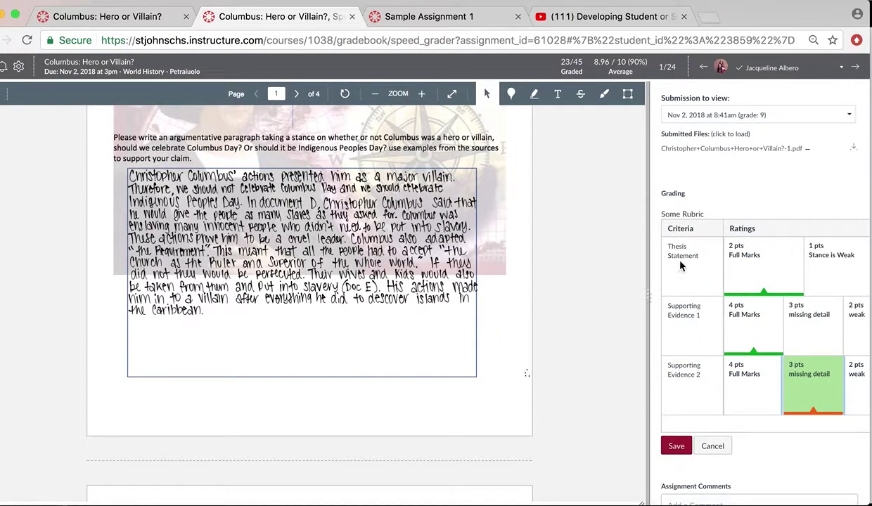
click(858, 68)
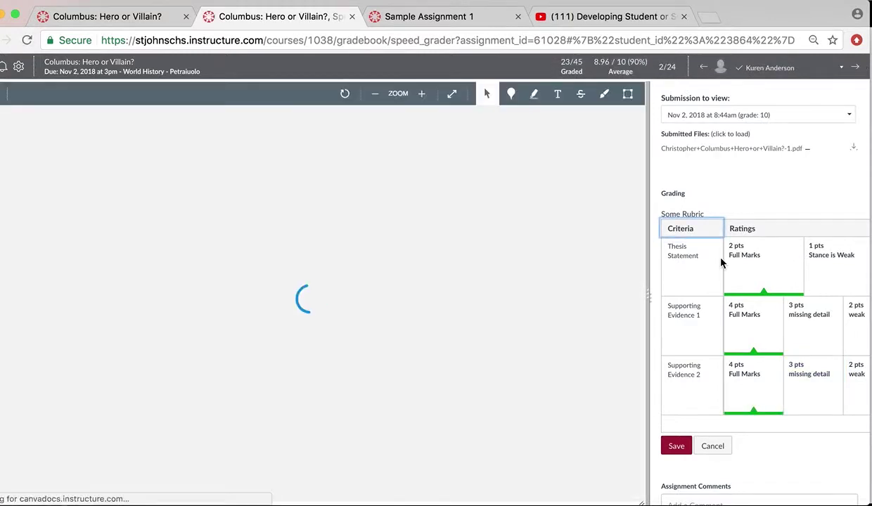